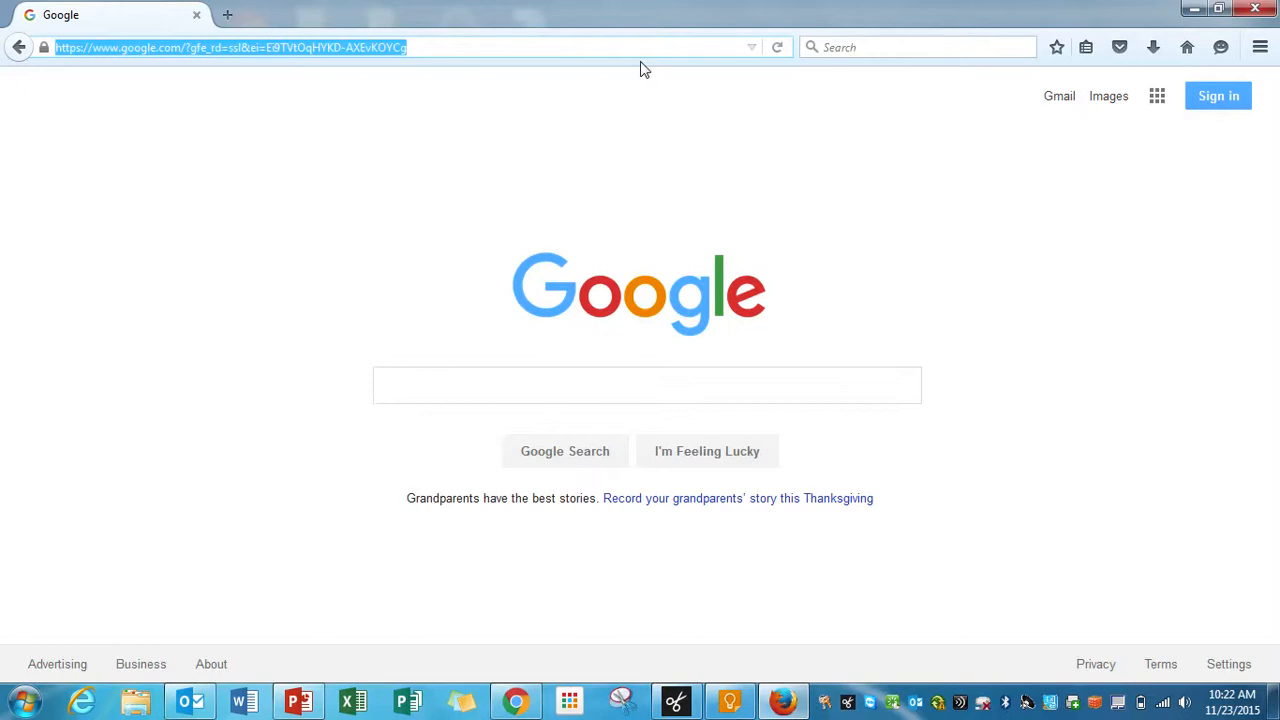
type("www.th")
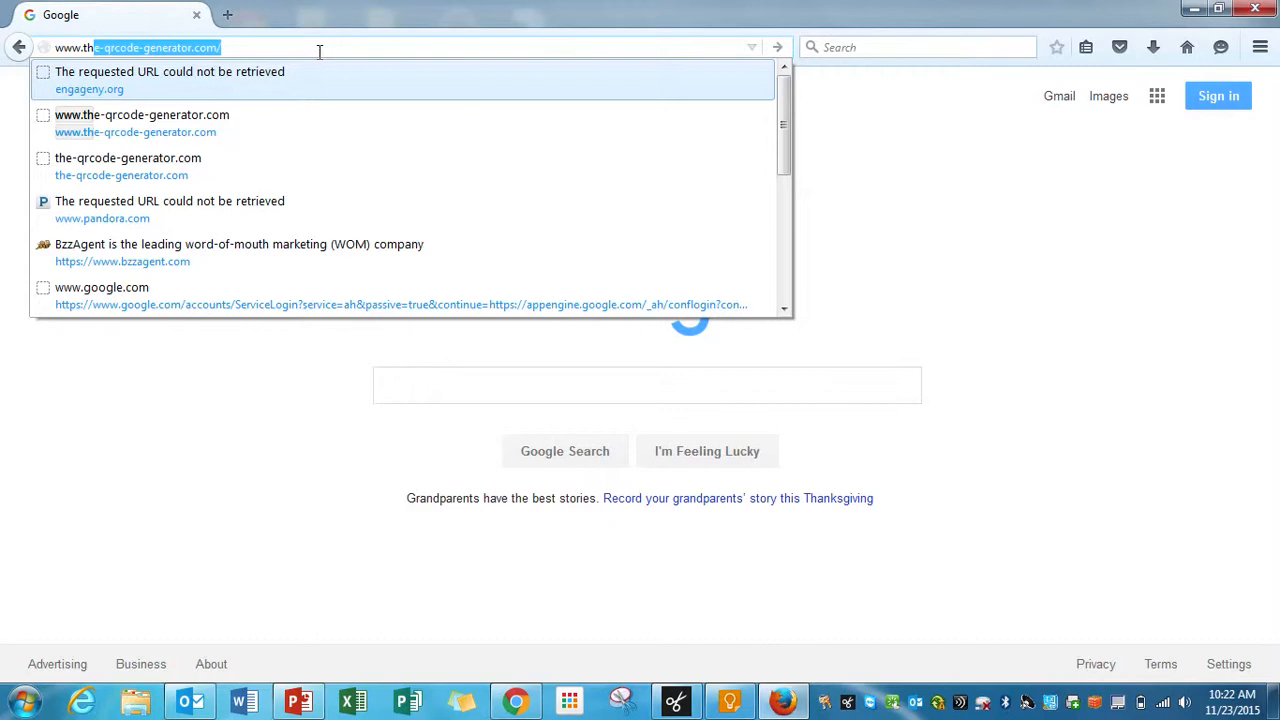
left_click(393, 44)
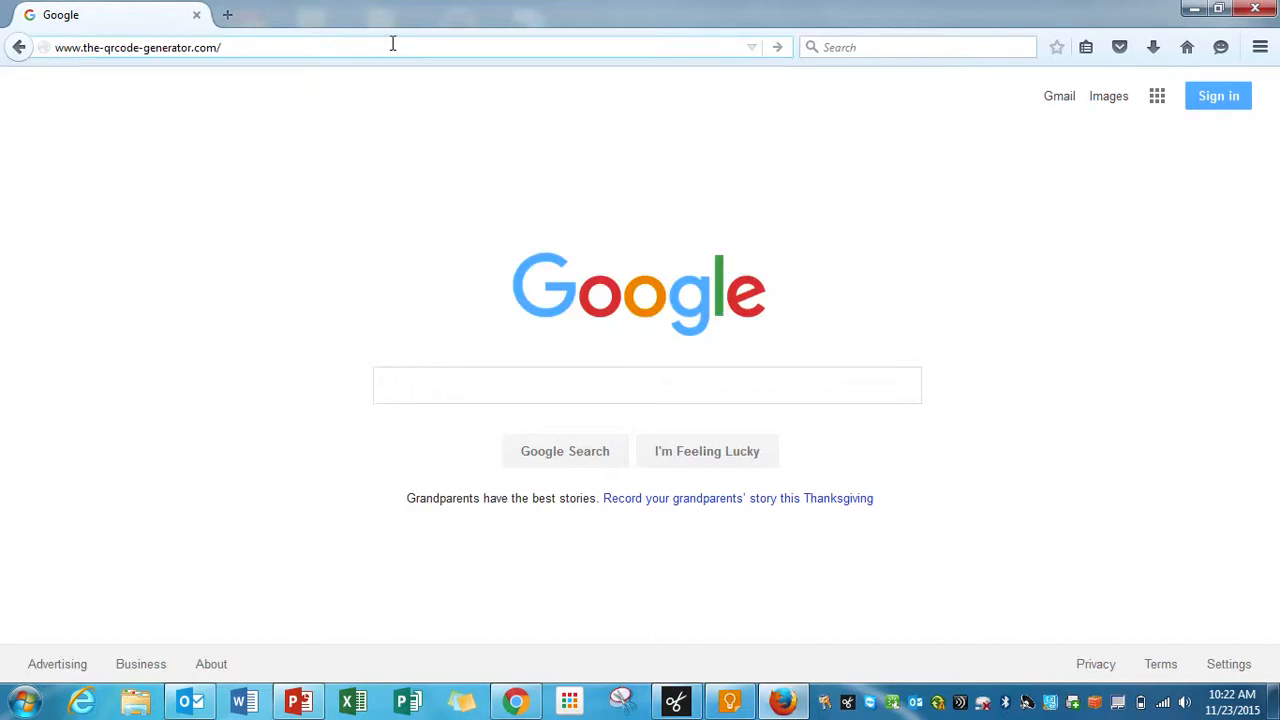
key("Return")
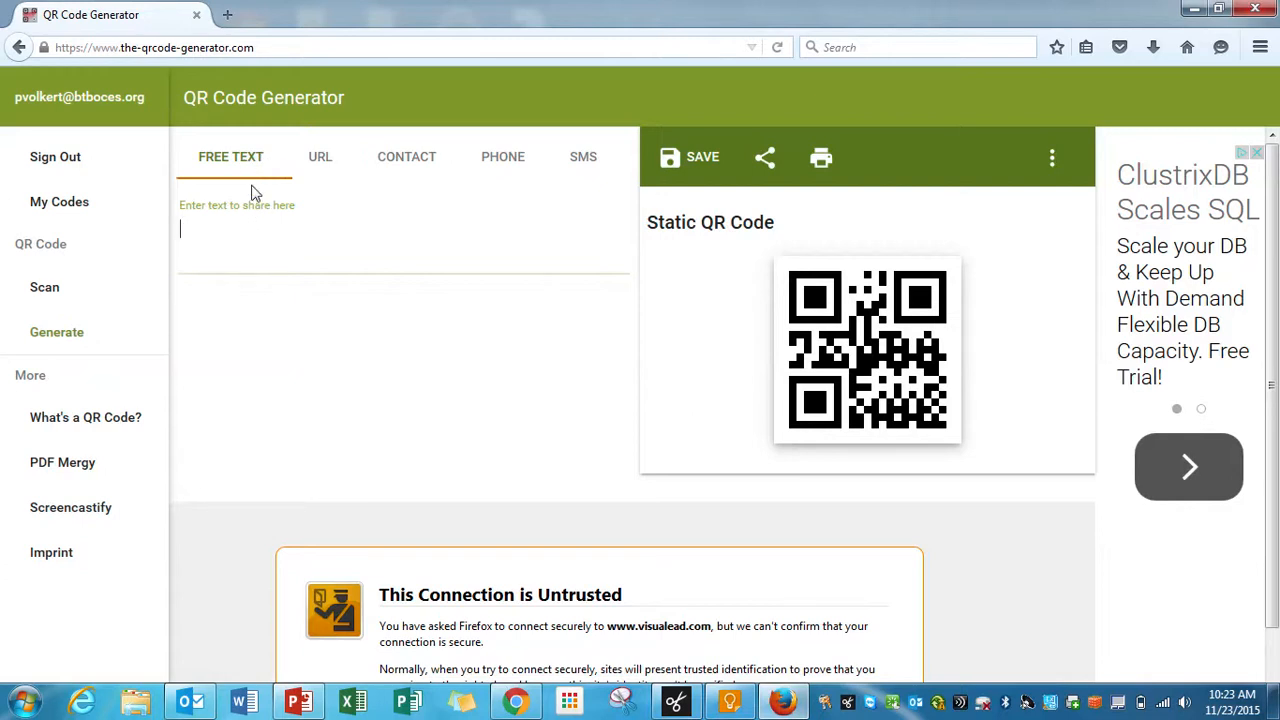
left_click(320, 168)
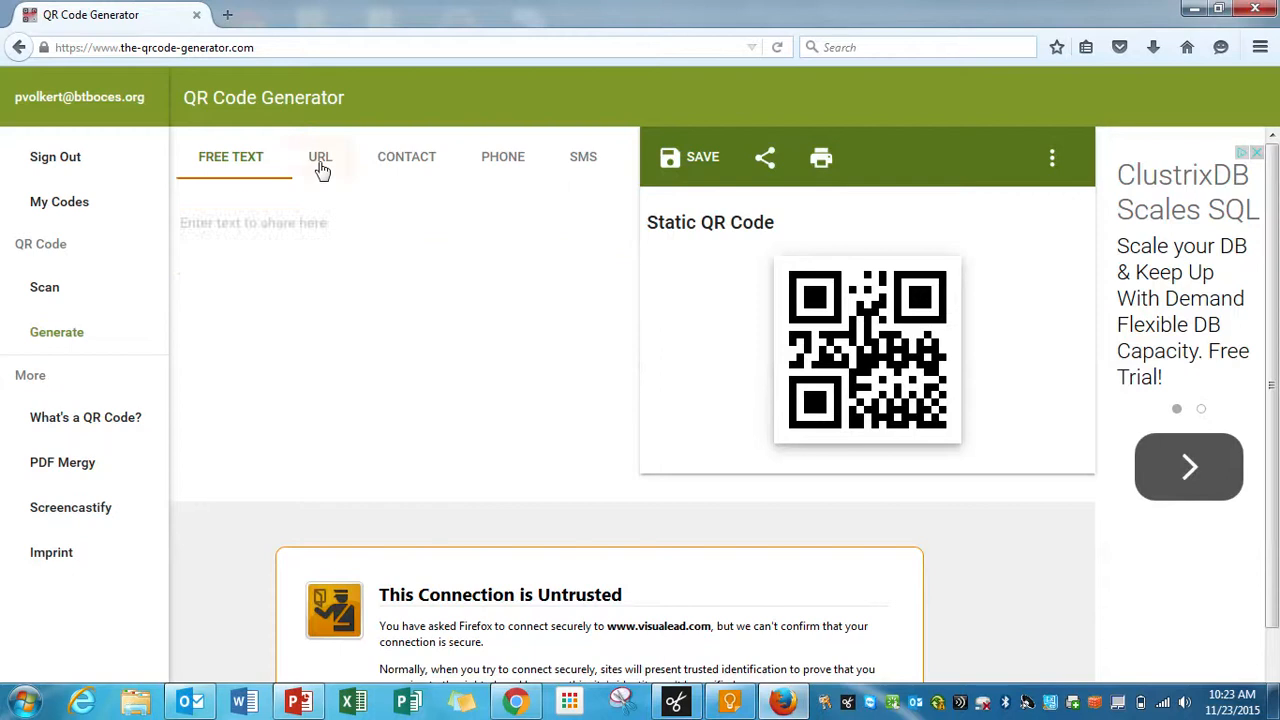
left_click(228, 15)
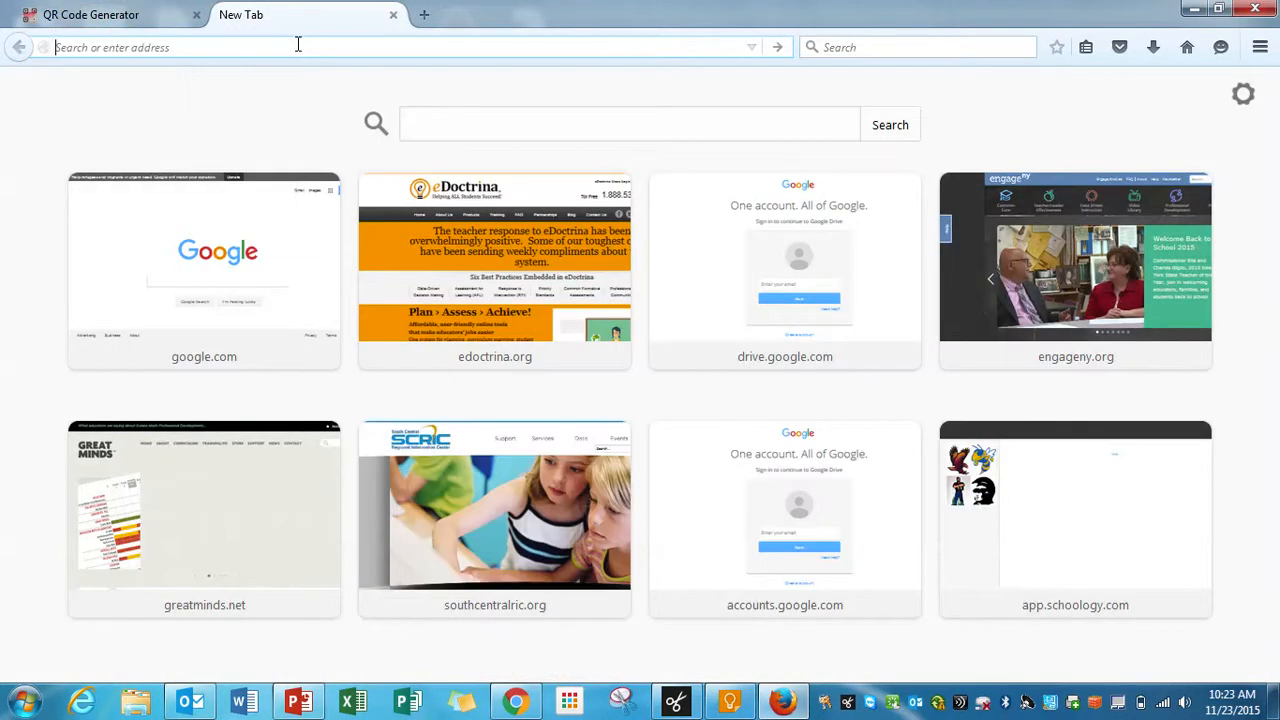
type("www.btc")
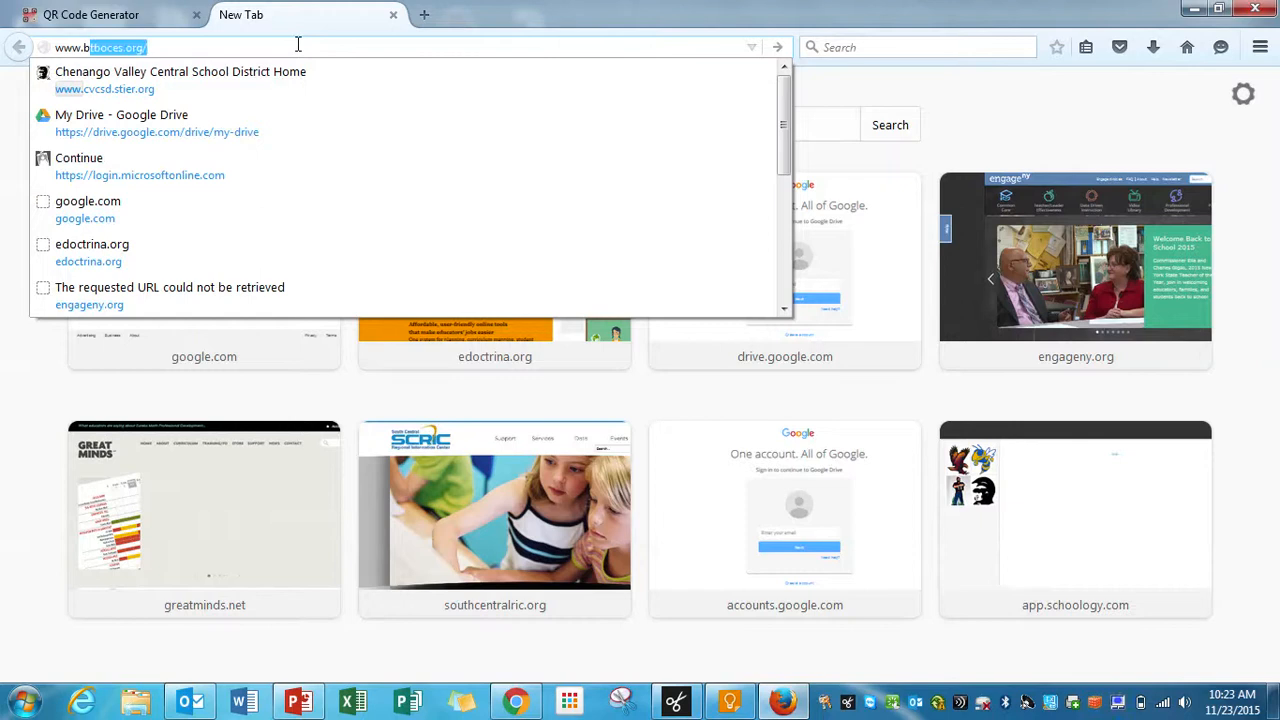
key("BackSpace")
type("boce")
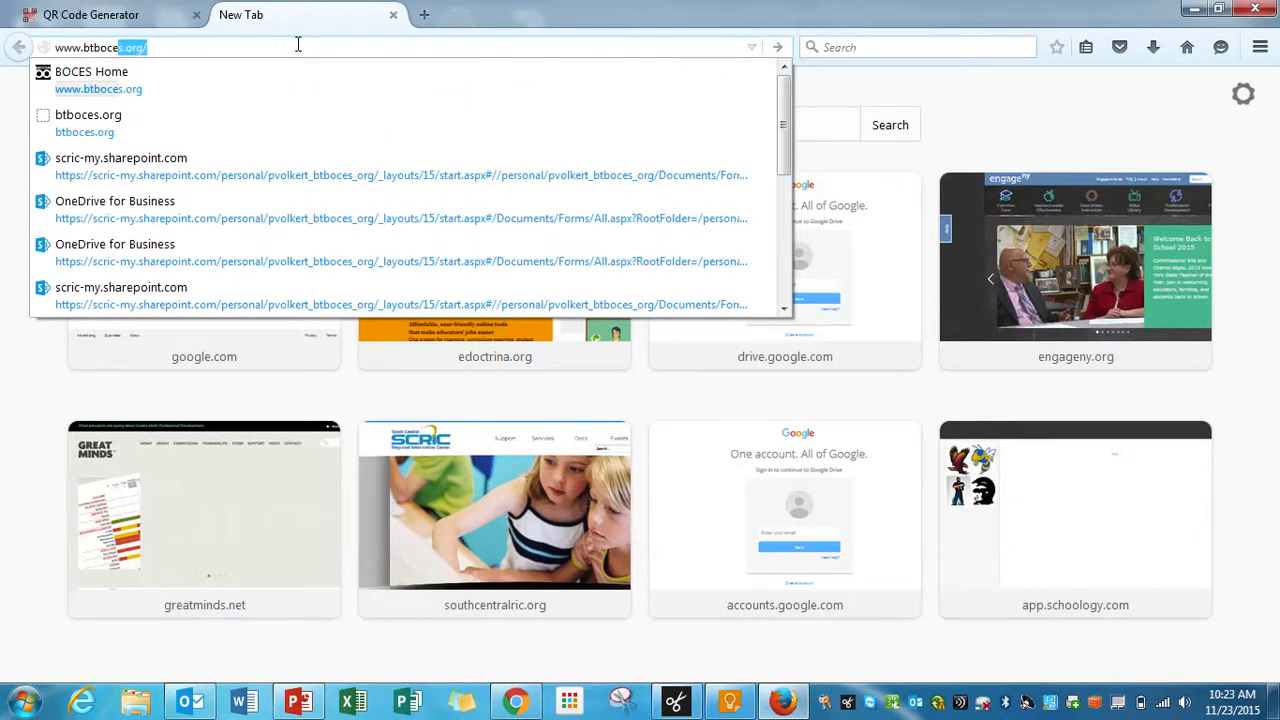
key("Return")
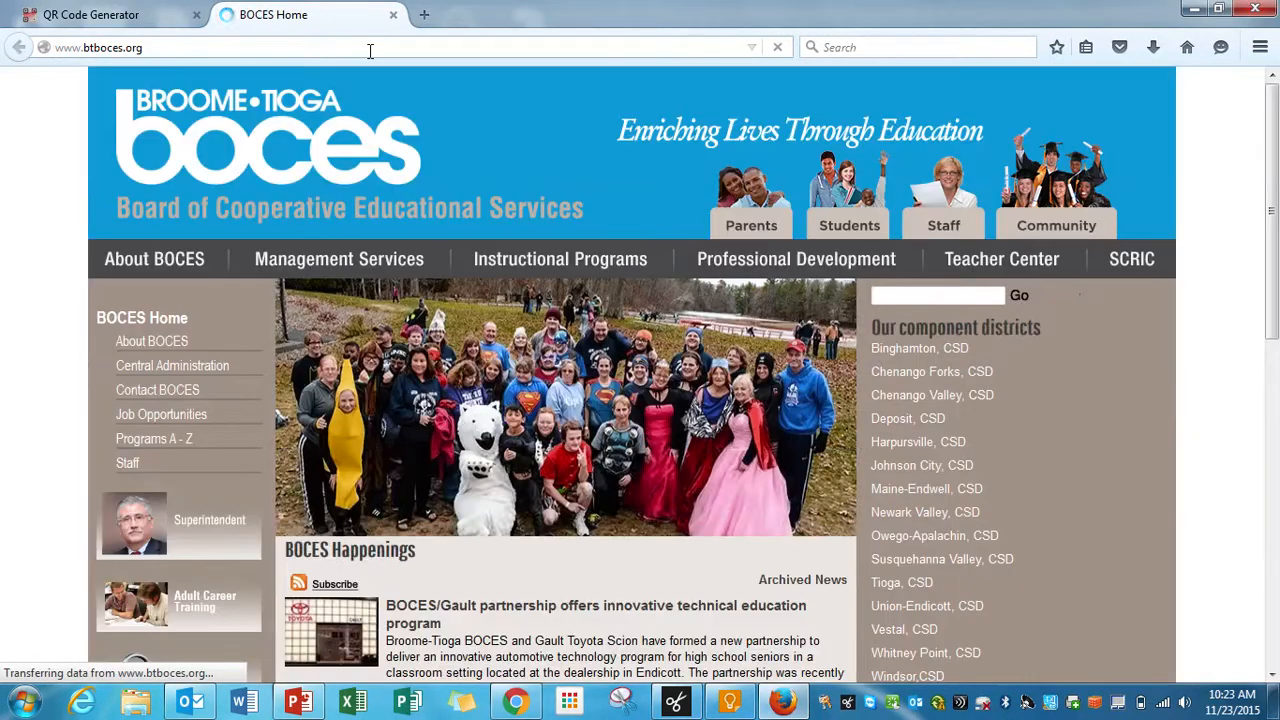
Step: Copy the full web address of the BOCES home page
left_click(369, 51)
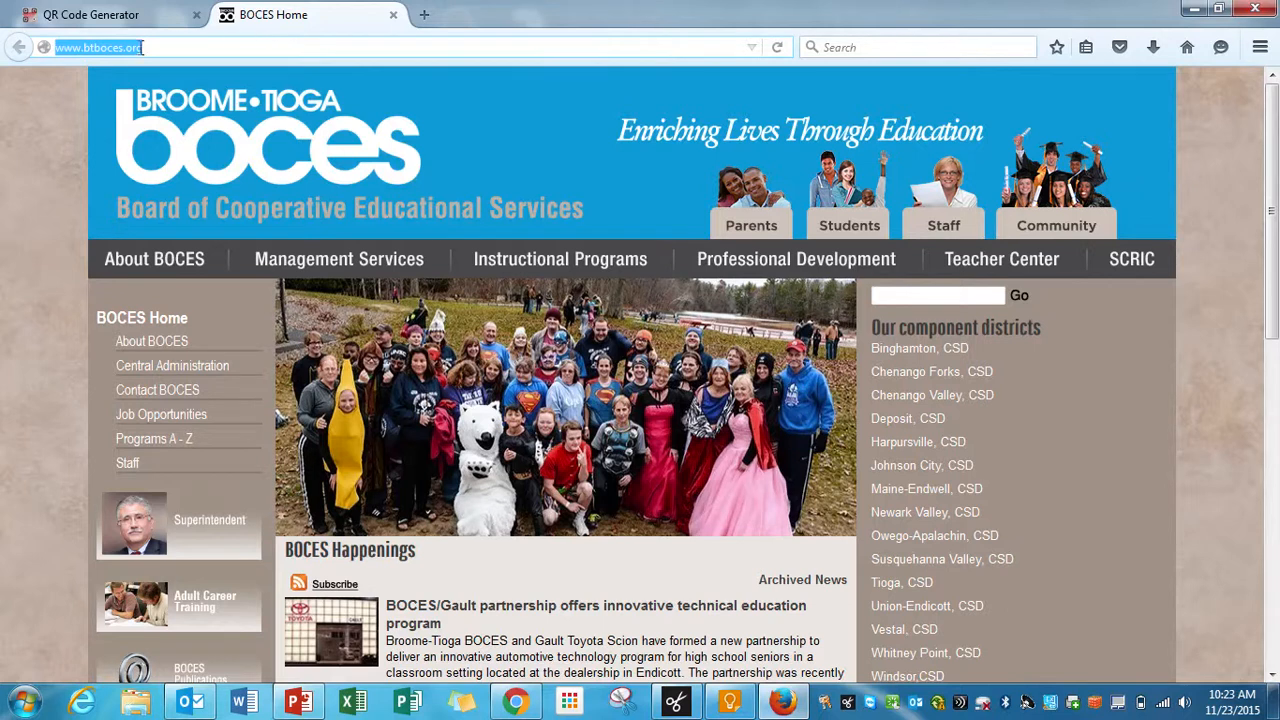
right_click(137, 48)
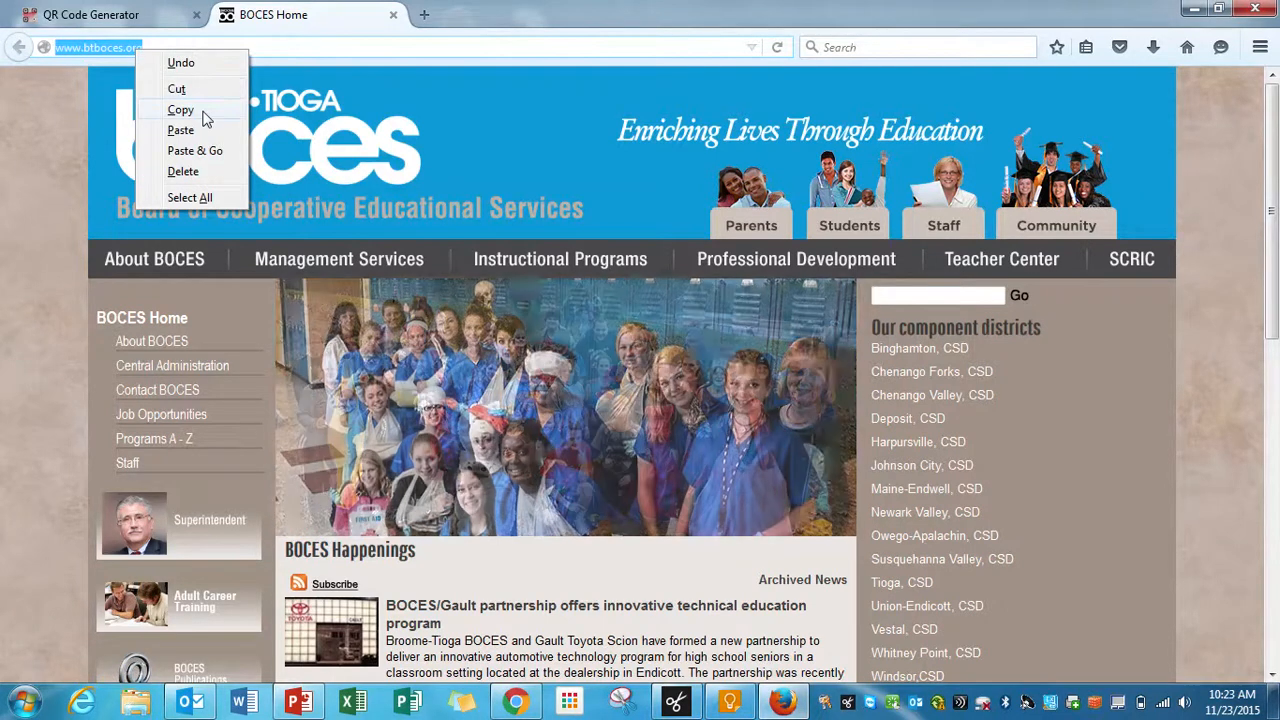
left_click(181, 110)
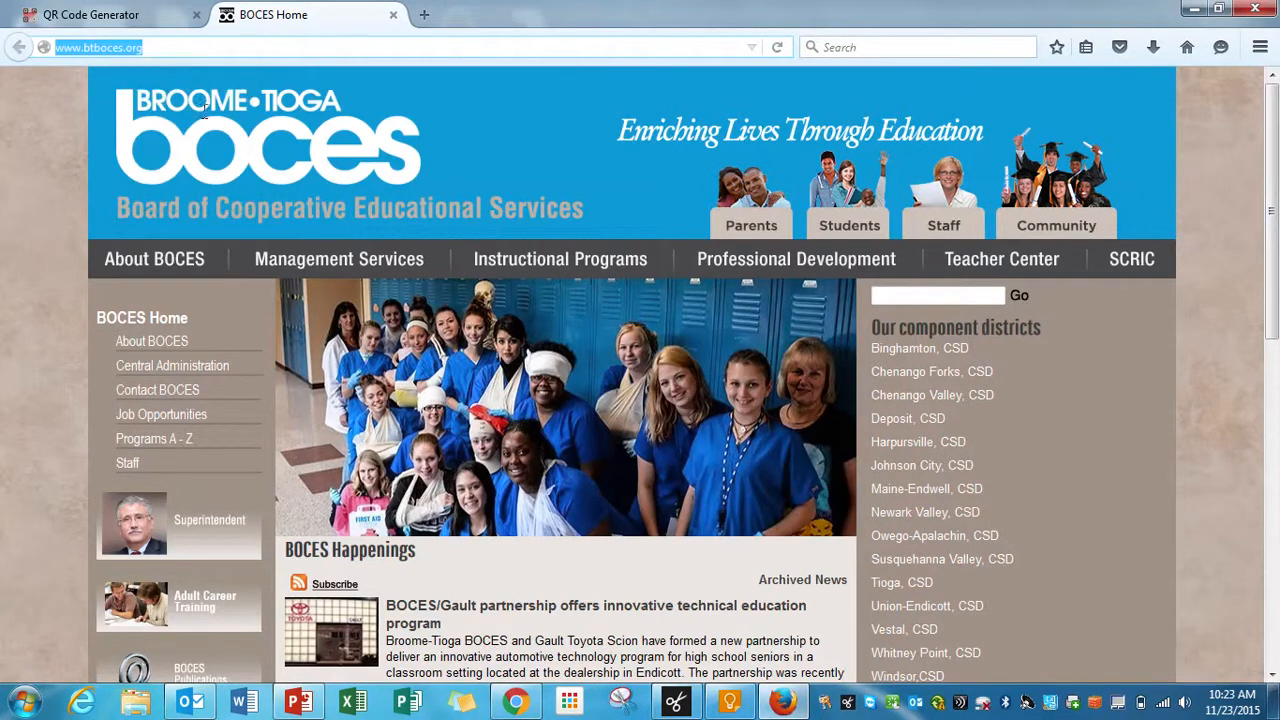
right_click(146, 52)
left_click(190, 110)
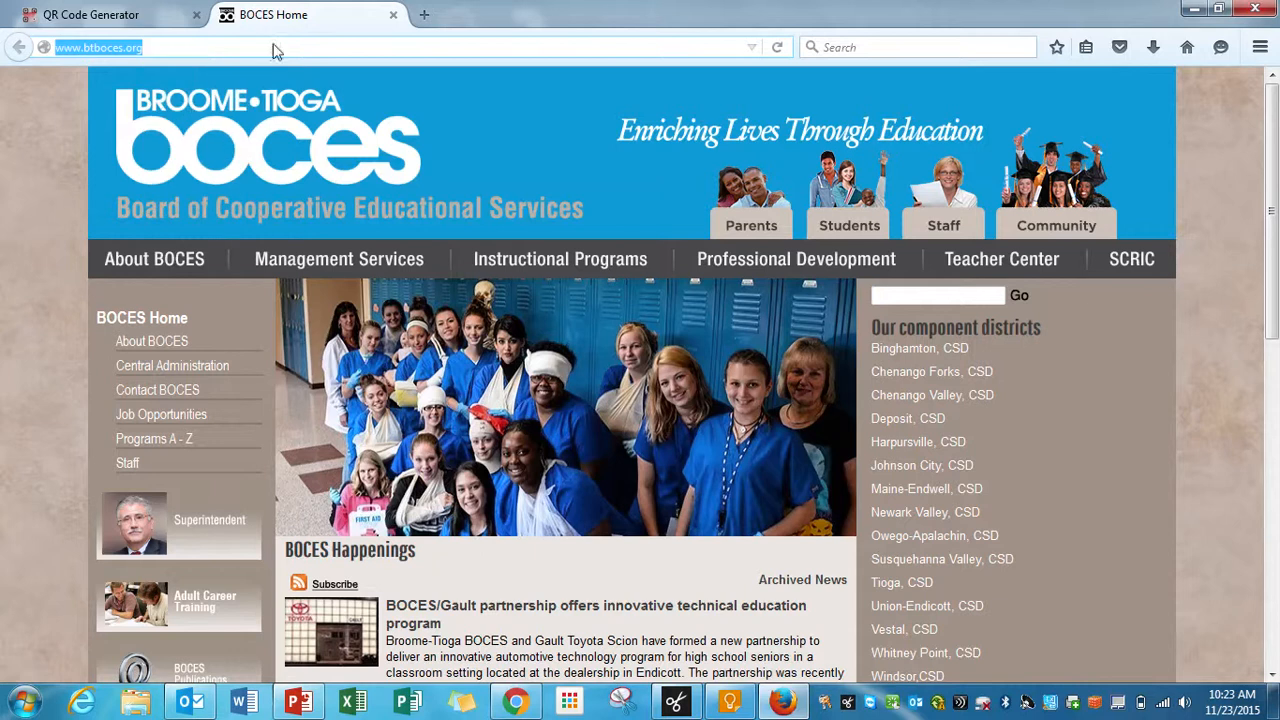
left_click(393, 15)
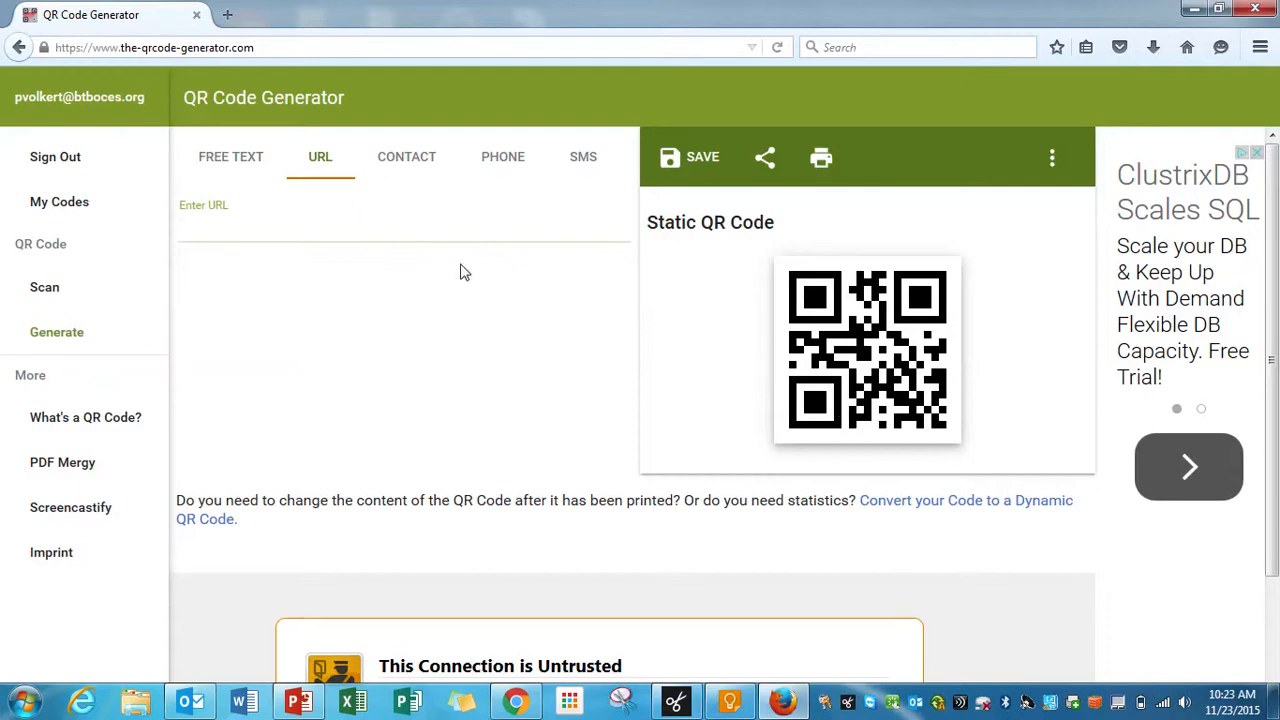
left_click(361, 223)
key("ctrl+v")
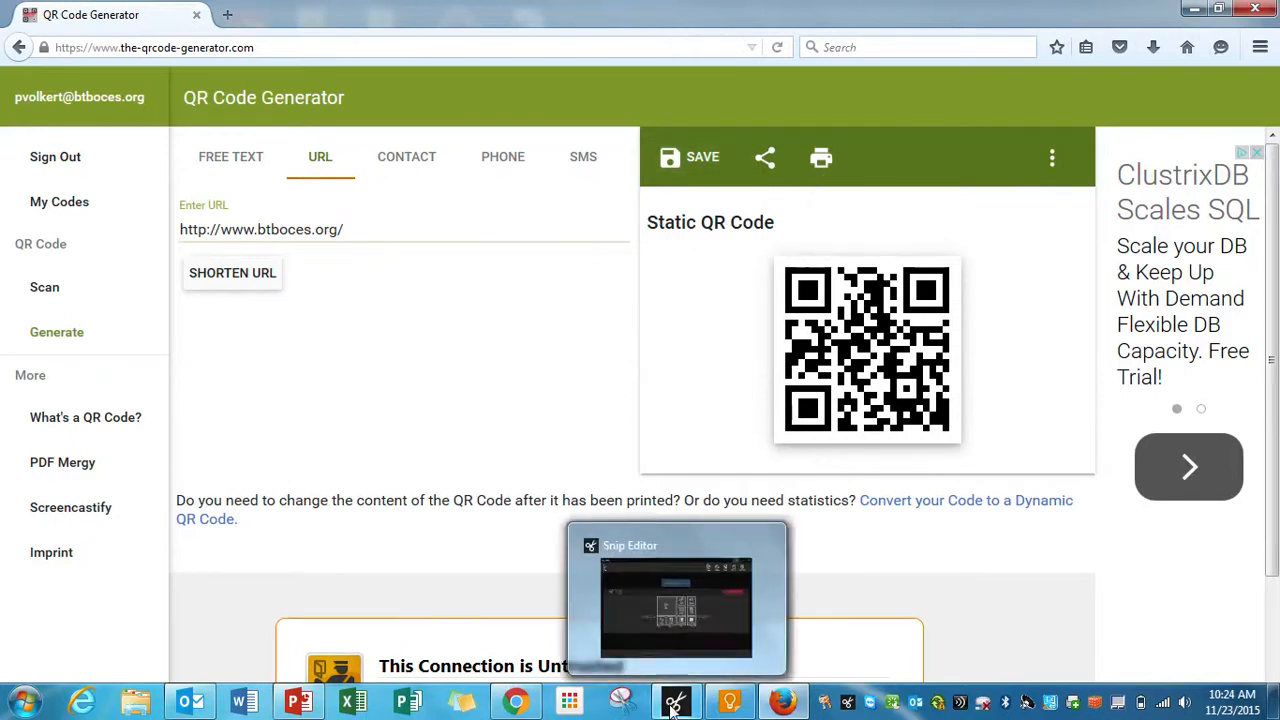
Step: Capture the static QR code with Snipping Tool and copy the snip, closing it without saving
left_click(621, 703)
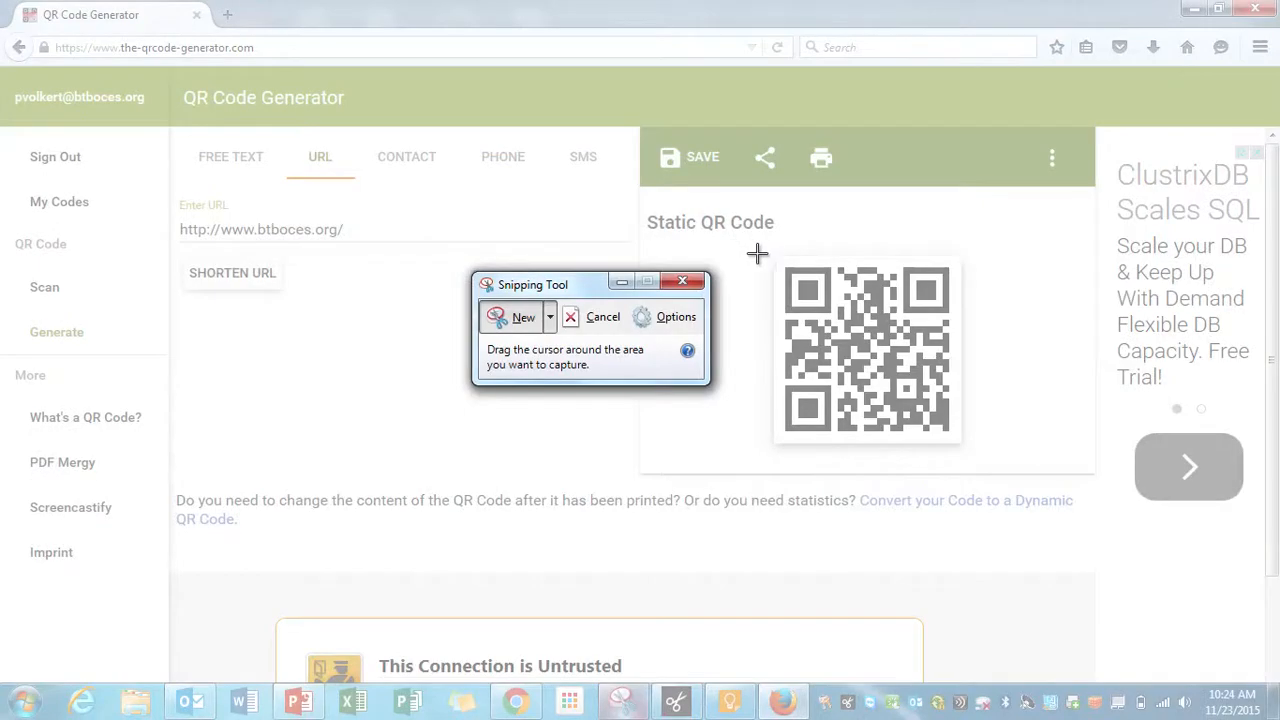
left_click_drag(784, 264, 960, 444)
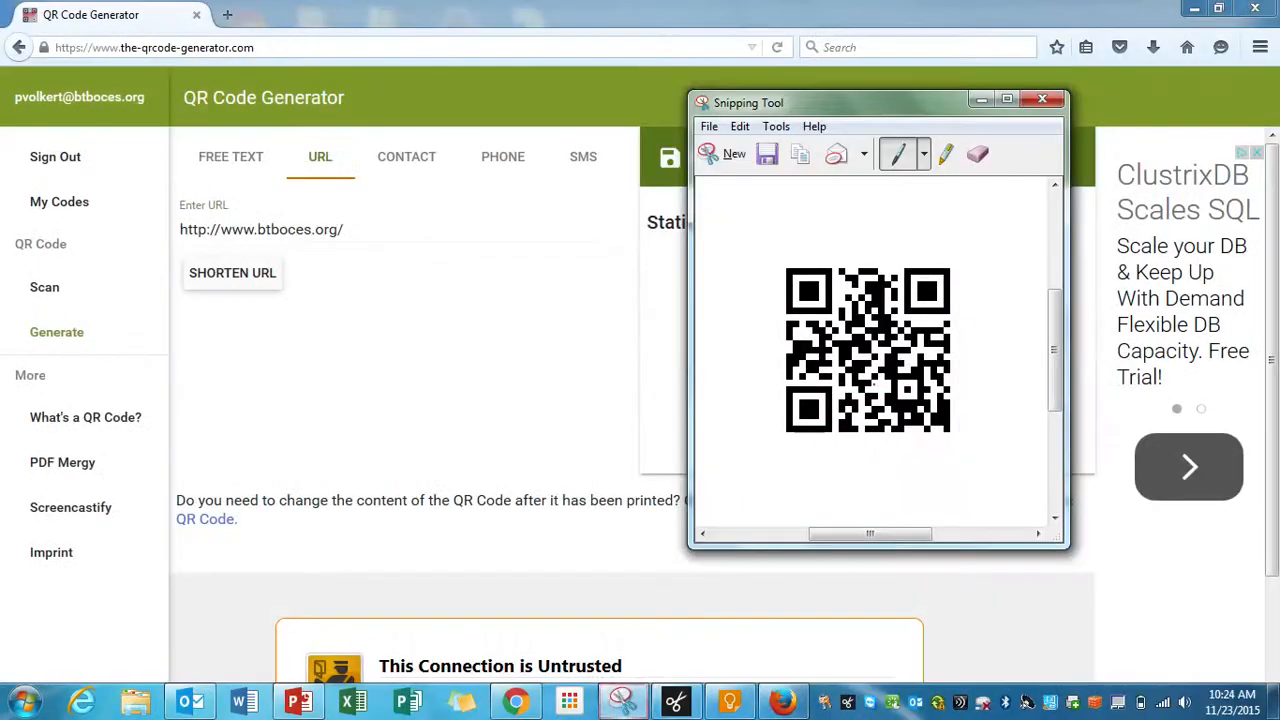
right_click(876, 388)
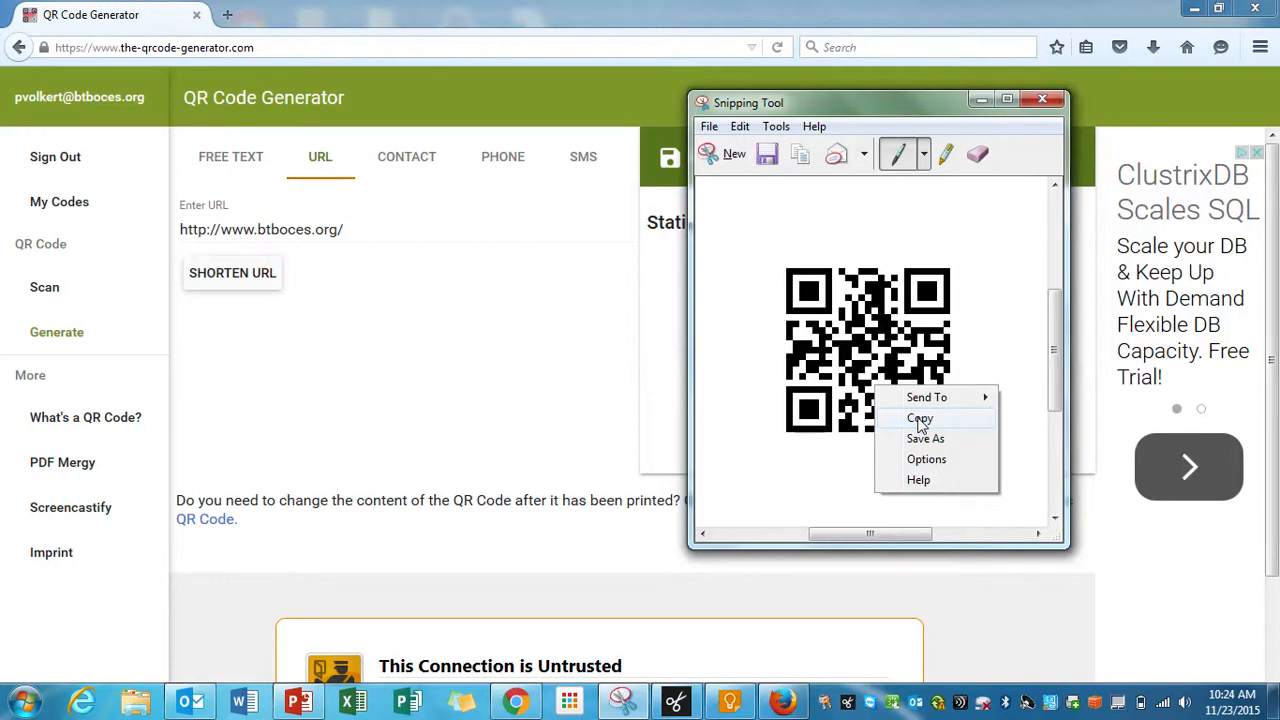
left_click(1039, 104)
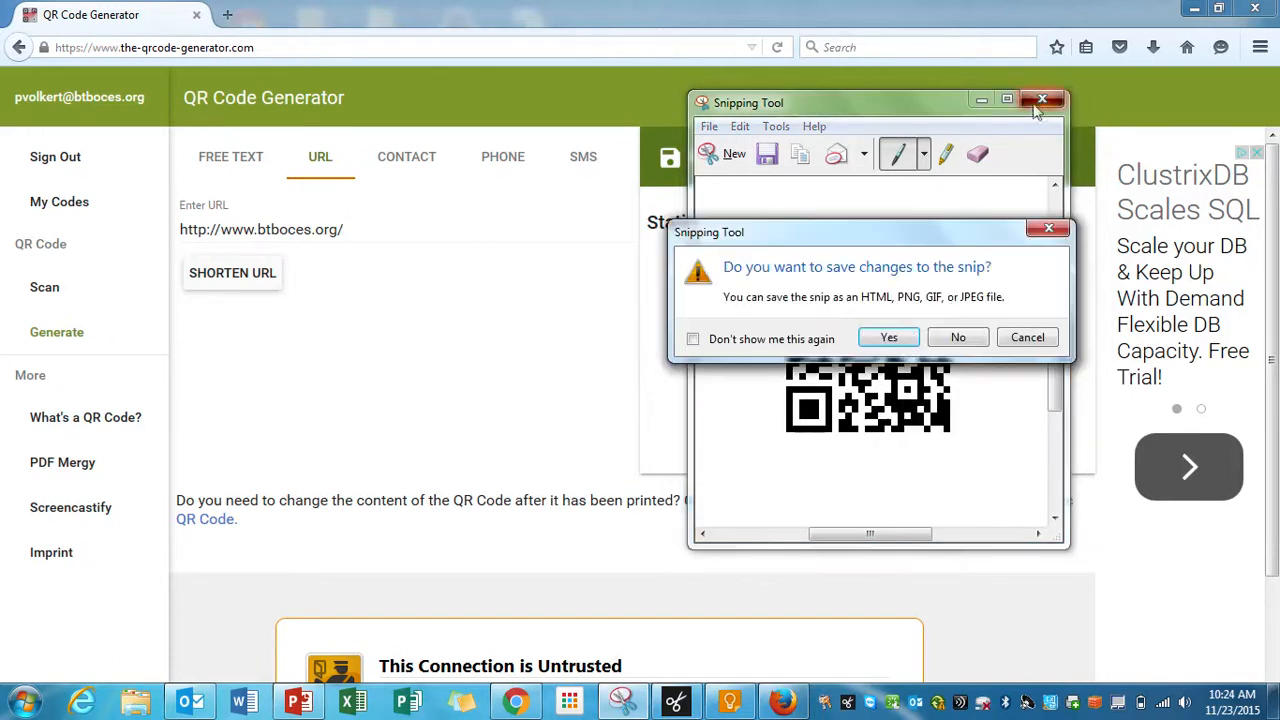
left_click(958, 340)
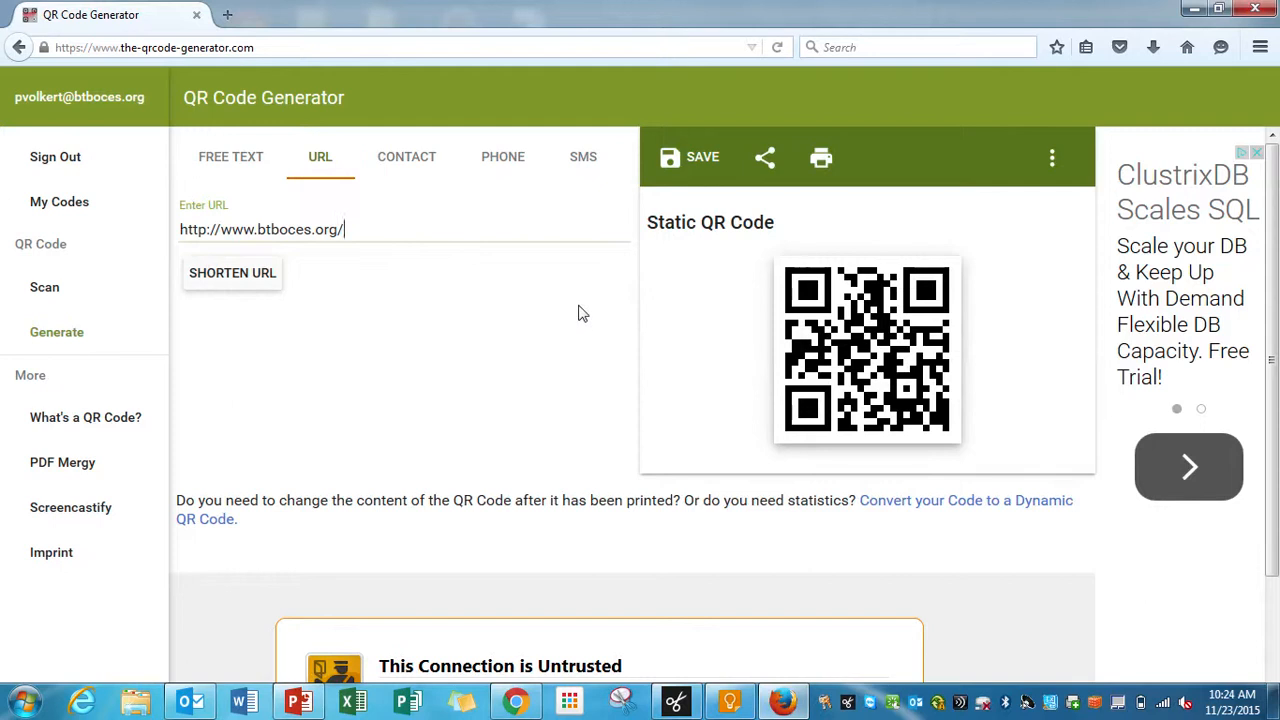
Step: Convert the static QR code to a dynamic QR code and dismiss the introductory message
left_click(893, 512)
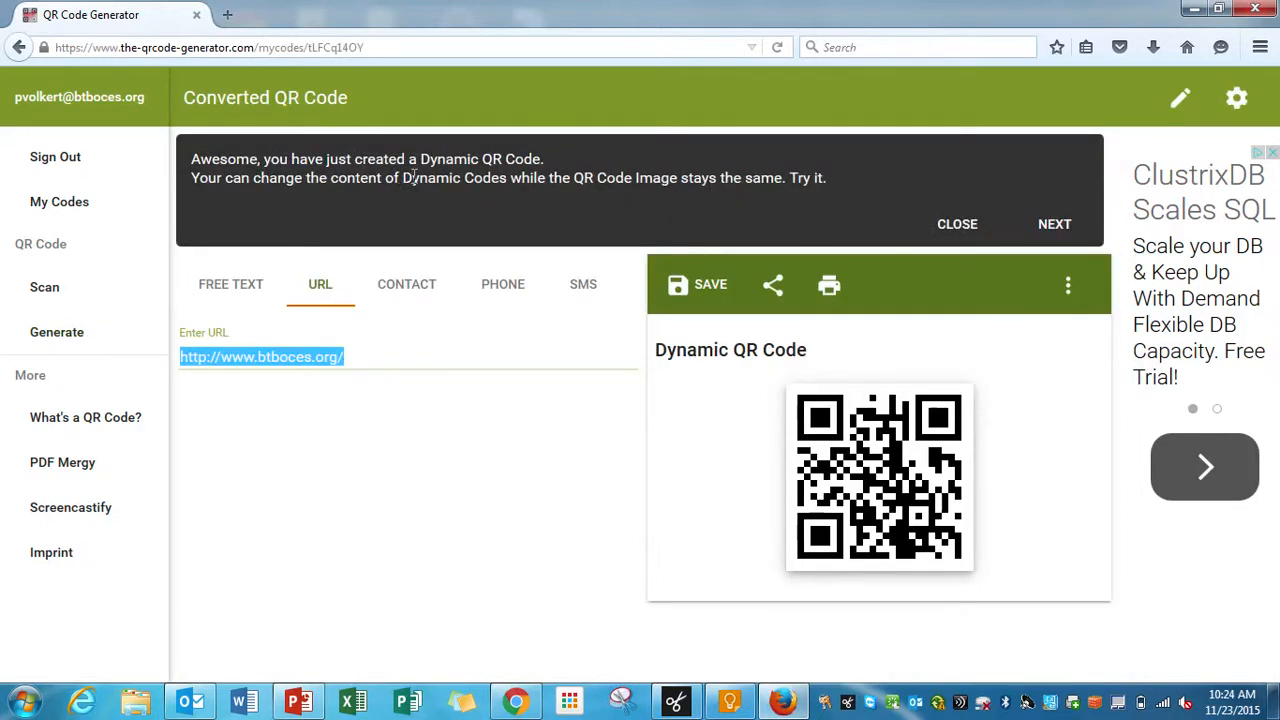
left_click(549, 420)
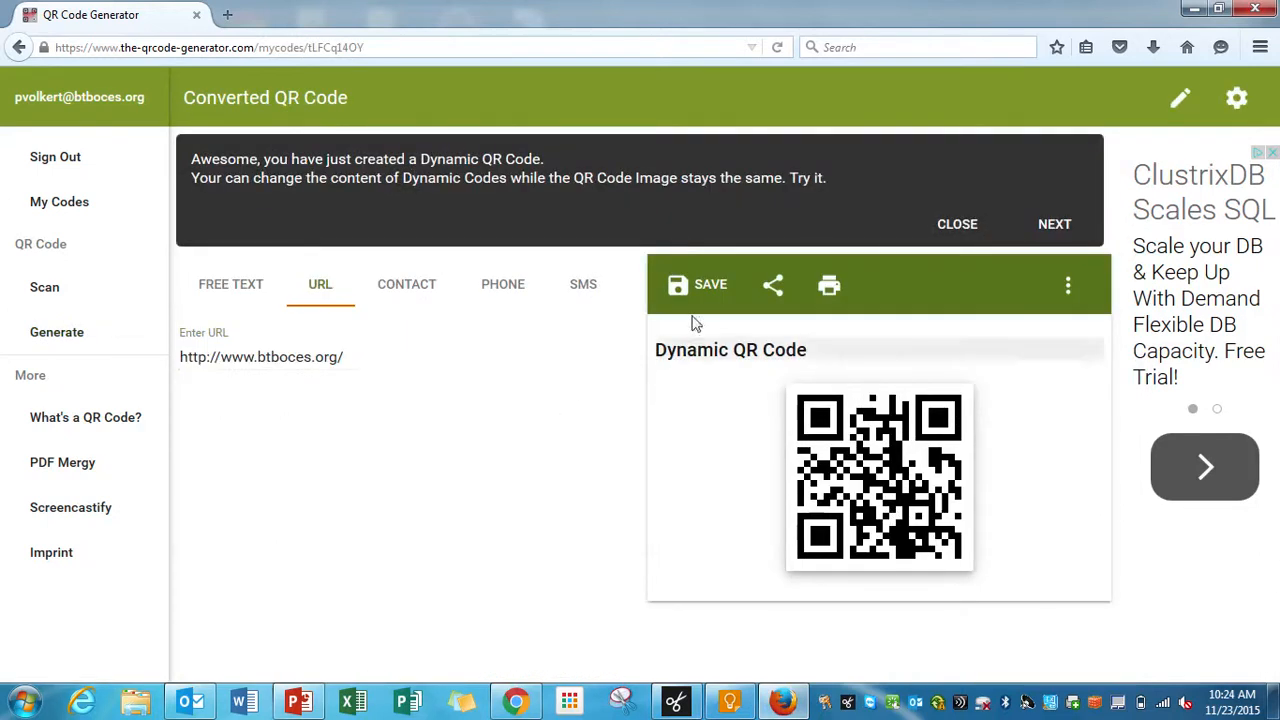
left_click(977, 237)
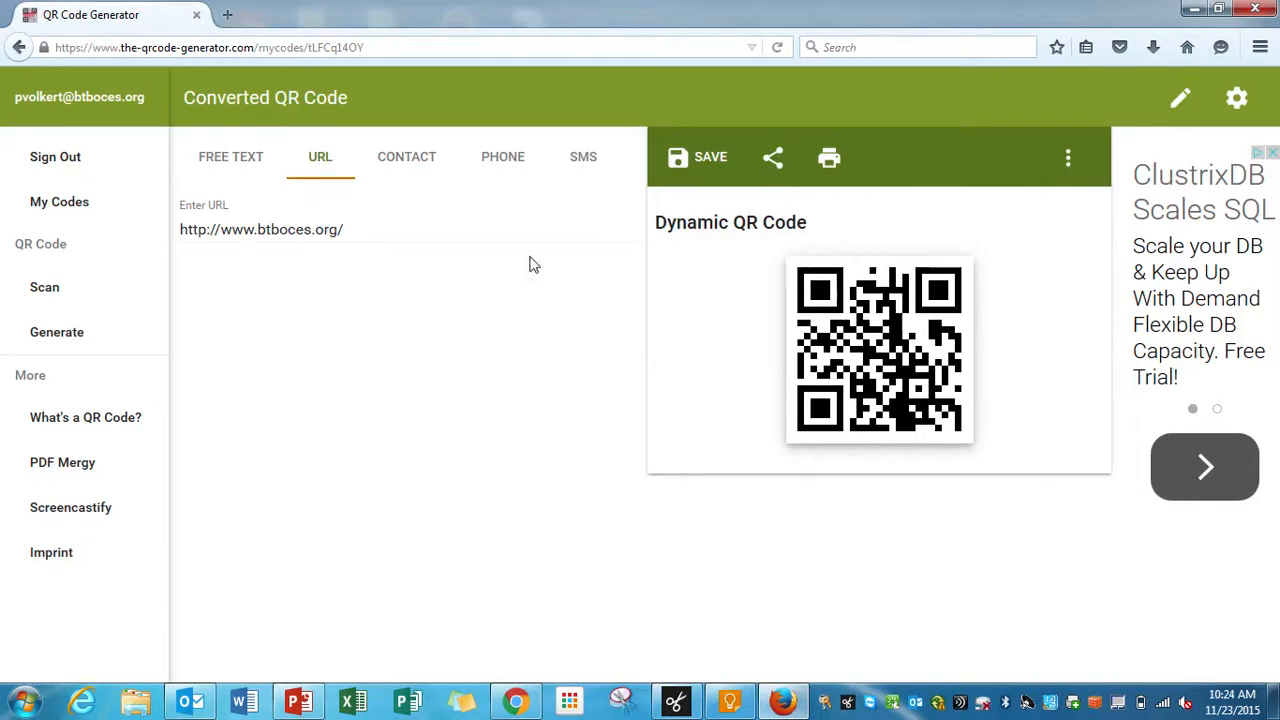
left_click_drag(351, 229, 176, 230)
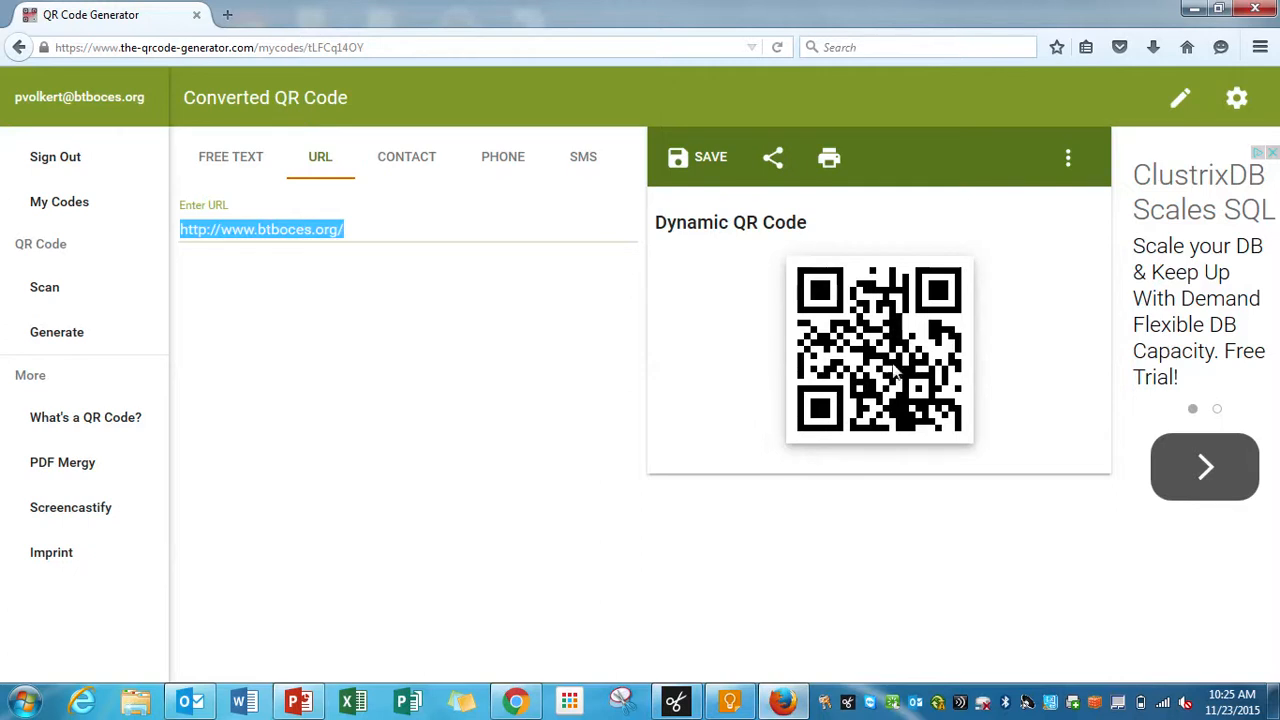
left_click_drag(355, 232, 166, 230)
type("www.sc")
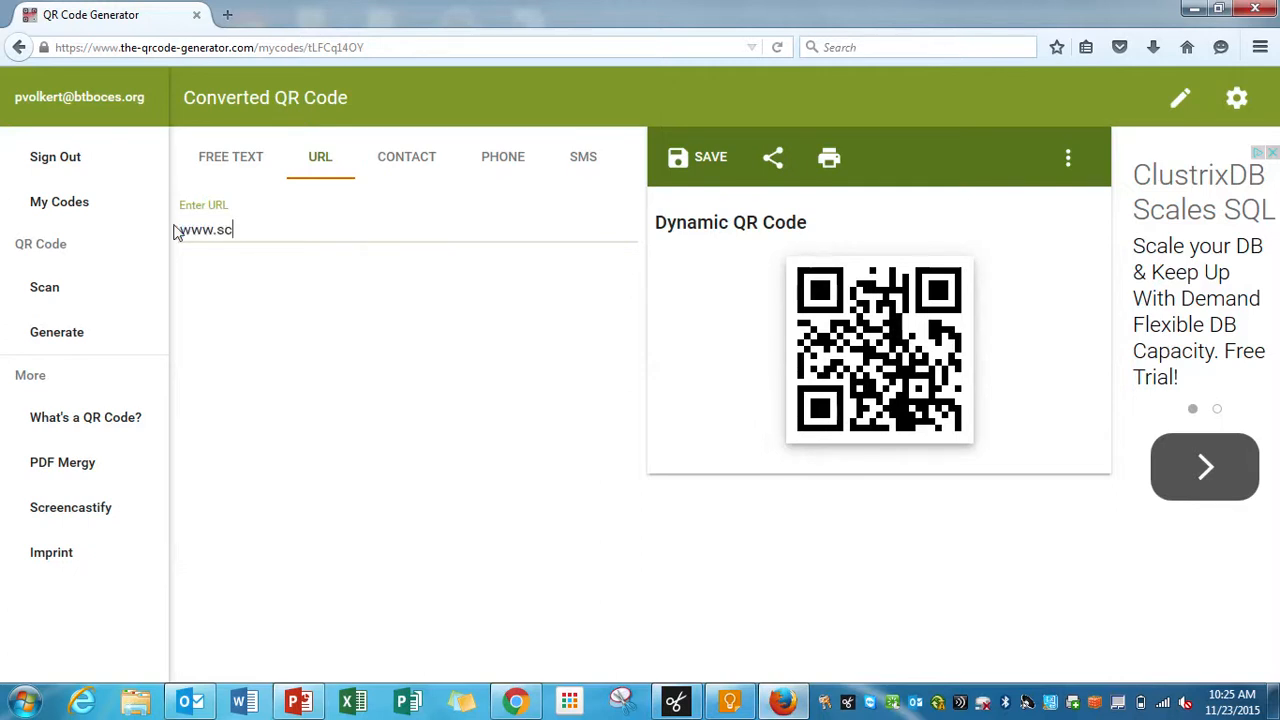
type("hoology.com")
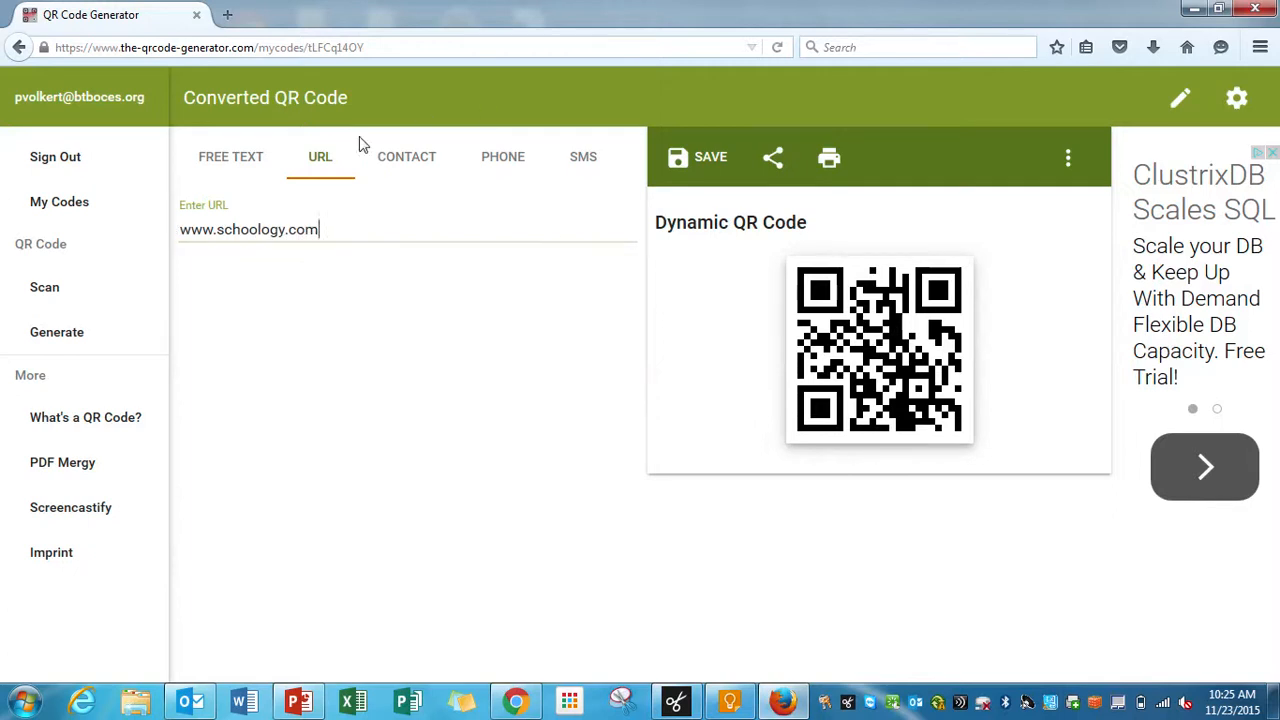
left_click(560, 448)
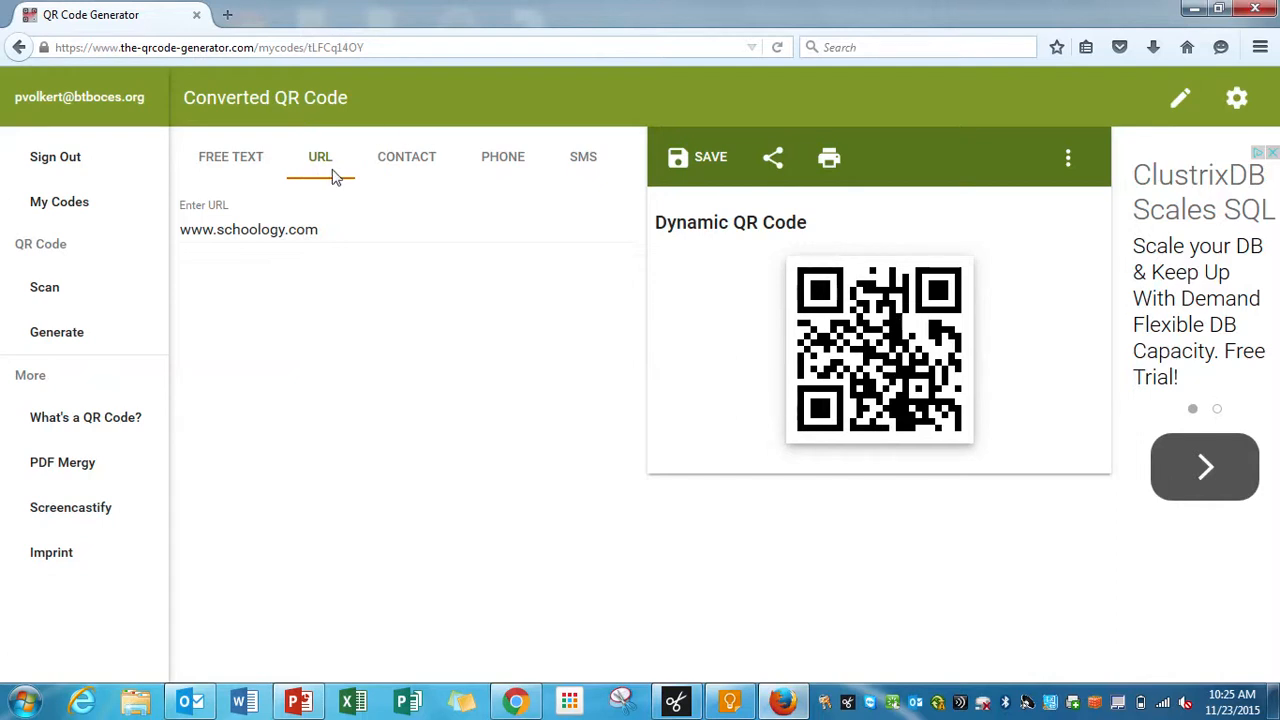
Step: Switch the dynamic QR code's content to free text reading "Your homework tonight is to read!"
left_click(245, 167)
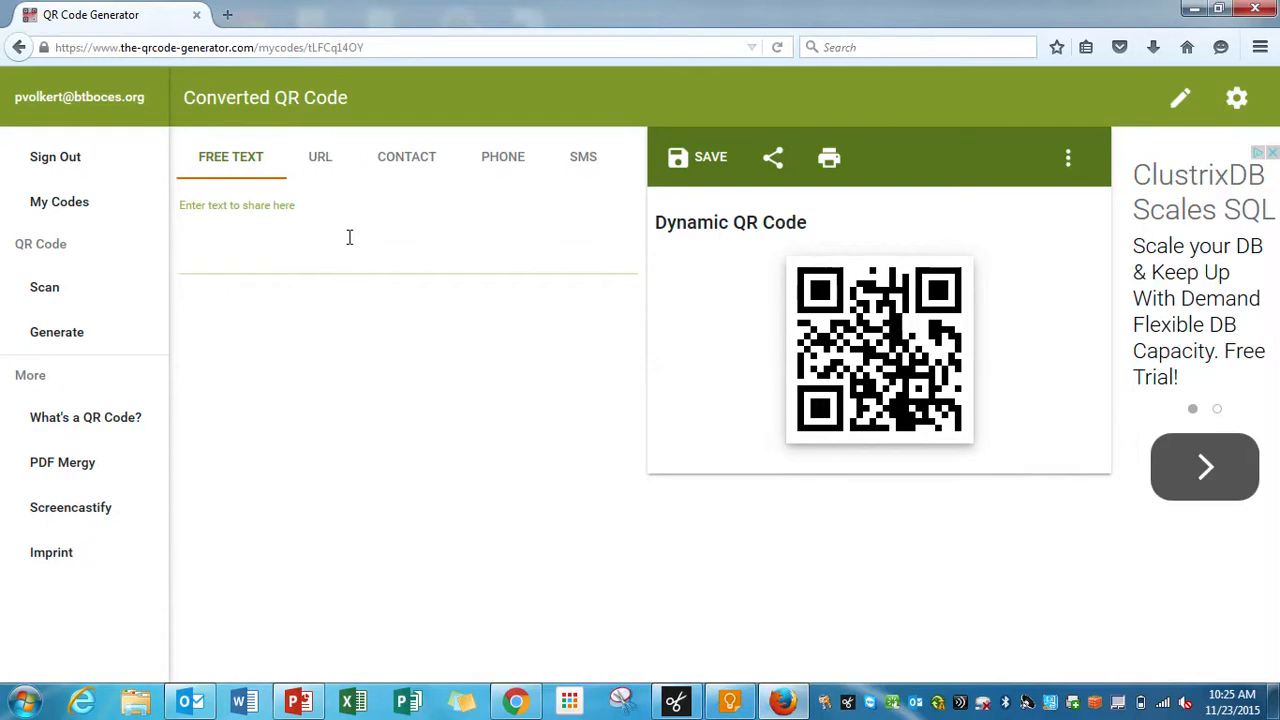
type("Your homework ton")
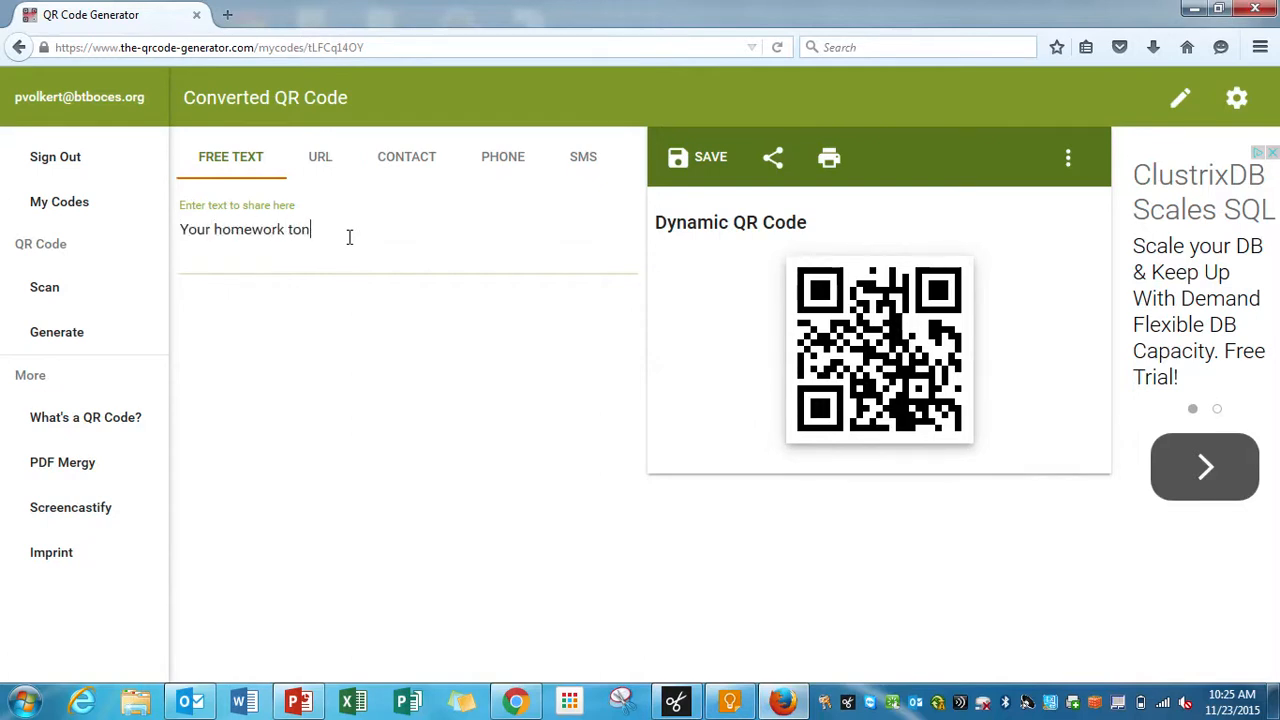
type("ight is to read!")
Step: Add the trial characters "fjakdkf" after the homework sentence and delete them again
type("fjakdkf")
key("BackSpace")
key("BackSpace")
key("BackSpace")
key("BackSpace")
key("BackSpace")
key("BackSpace")
key("BackSpace")
left_click_drag(414, 234, 177, 240)
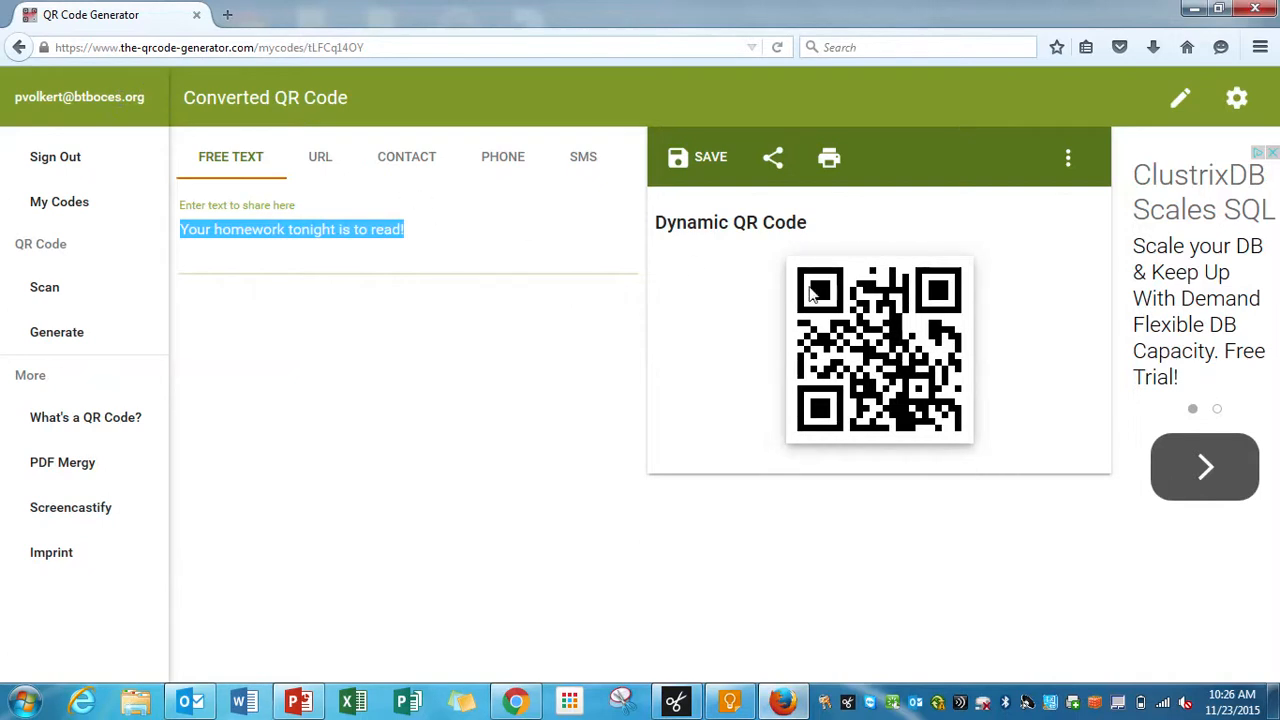
left_click(755, 228)
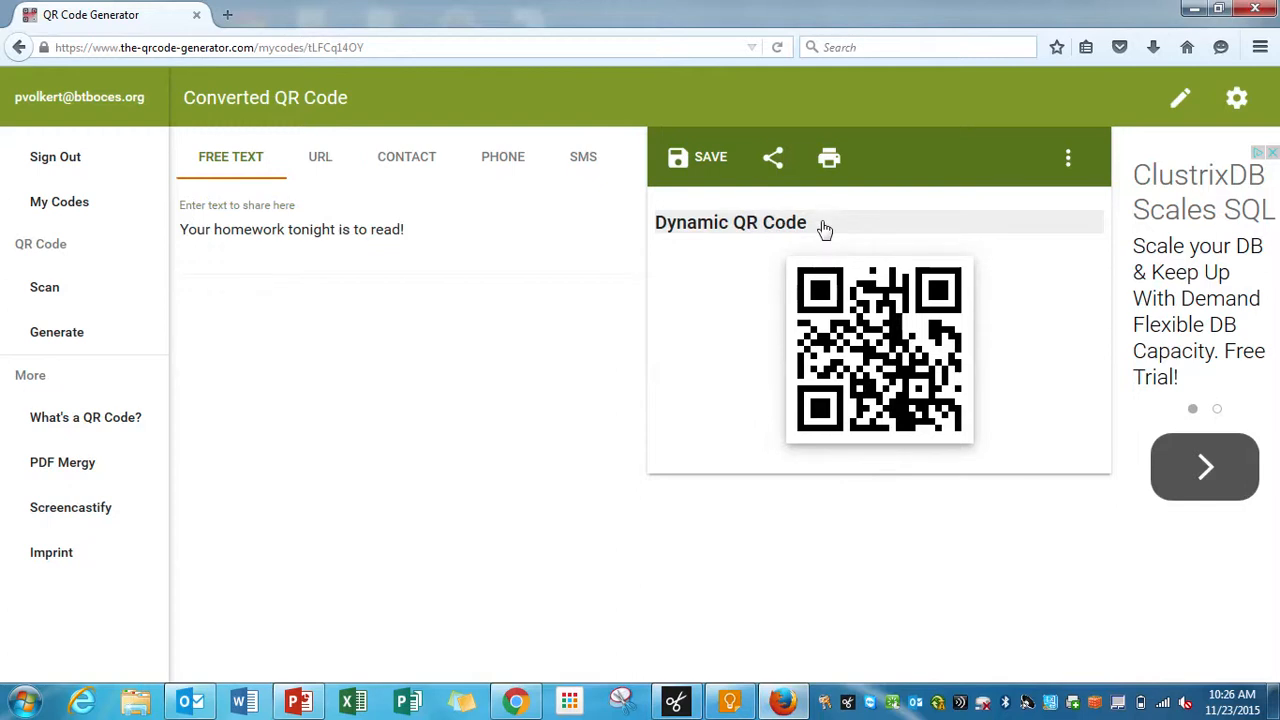
right_click(800, 232)
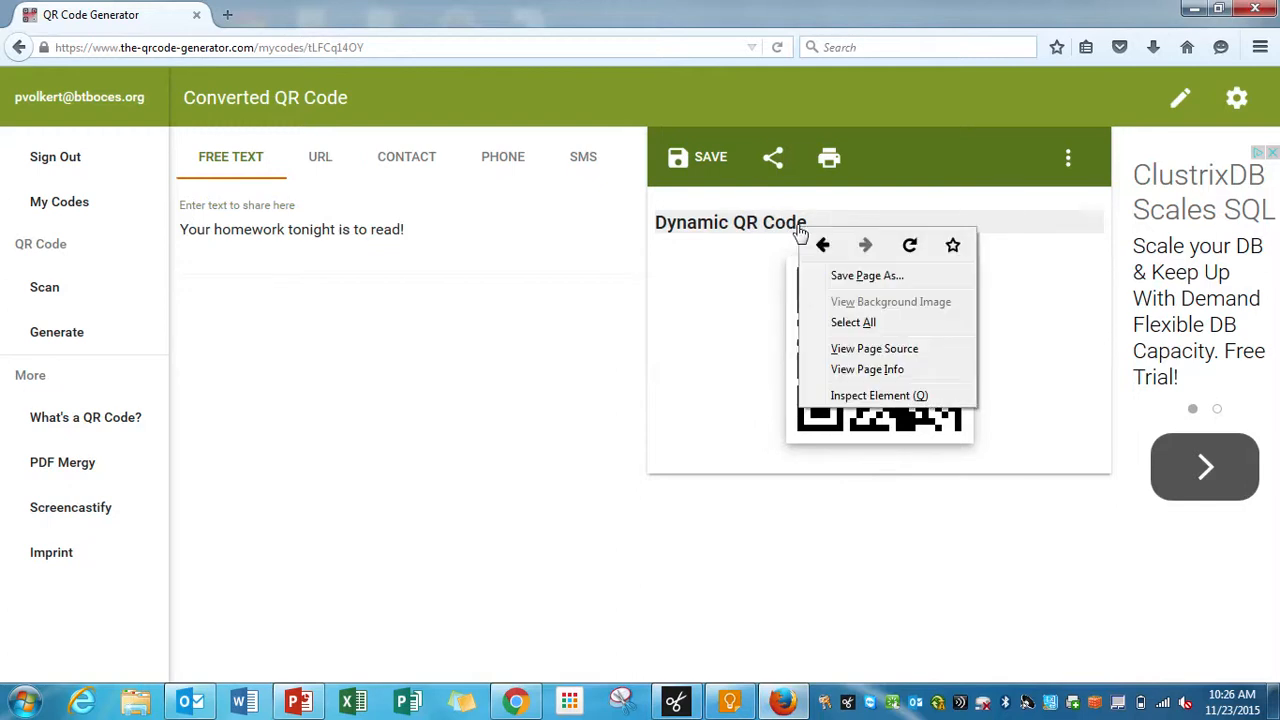
left_click(783, 234)
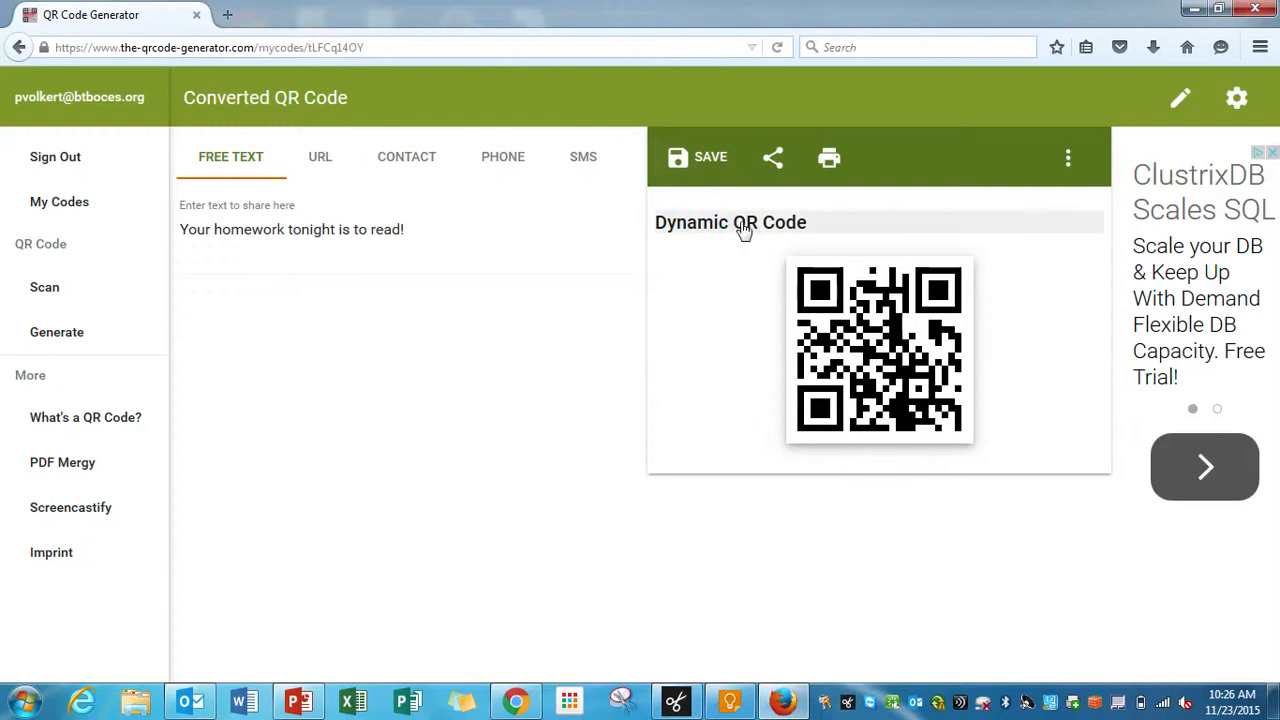